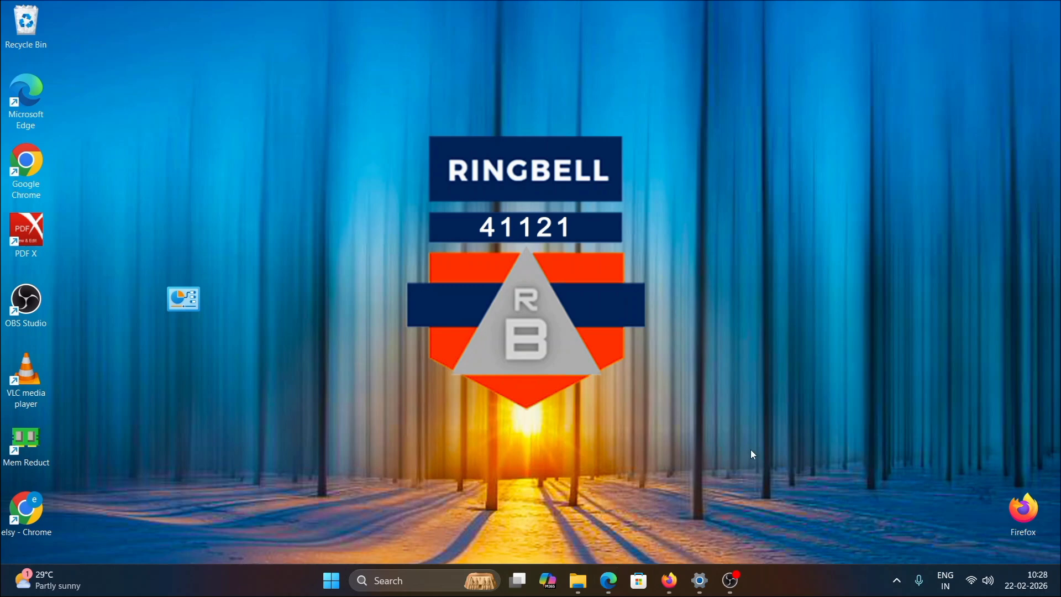
click(670, 581)
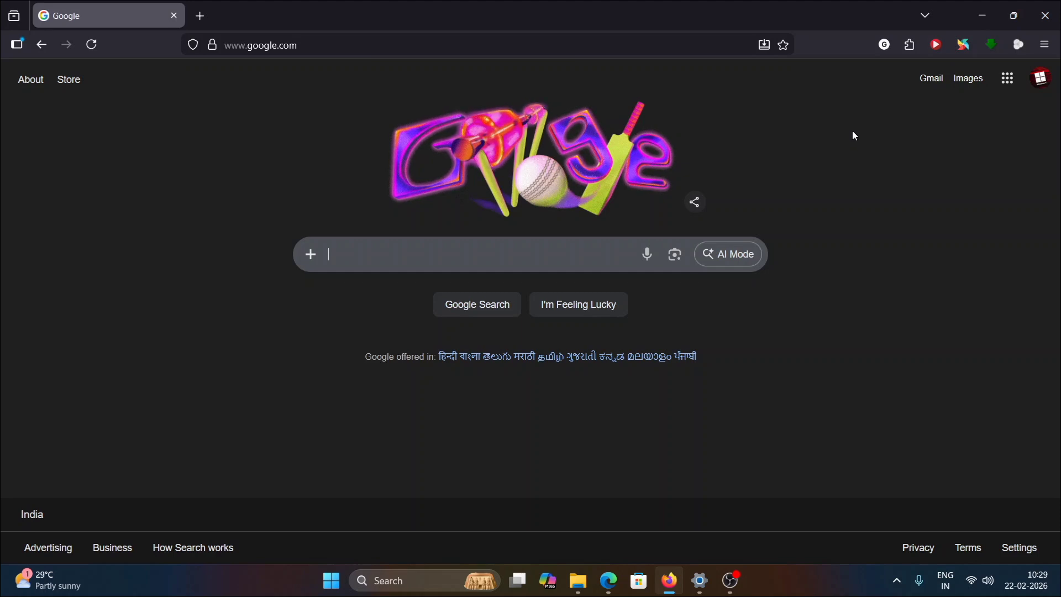
click(979, 16)
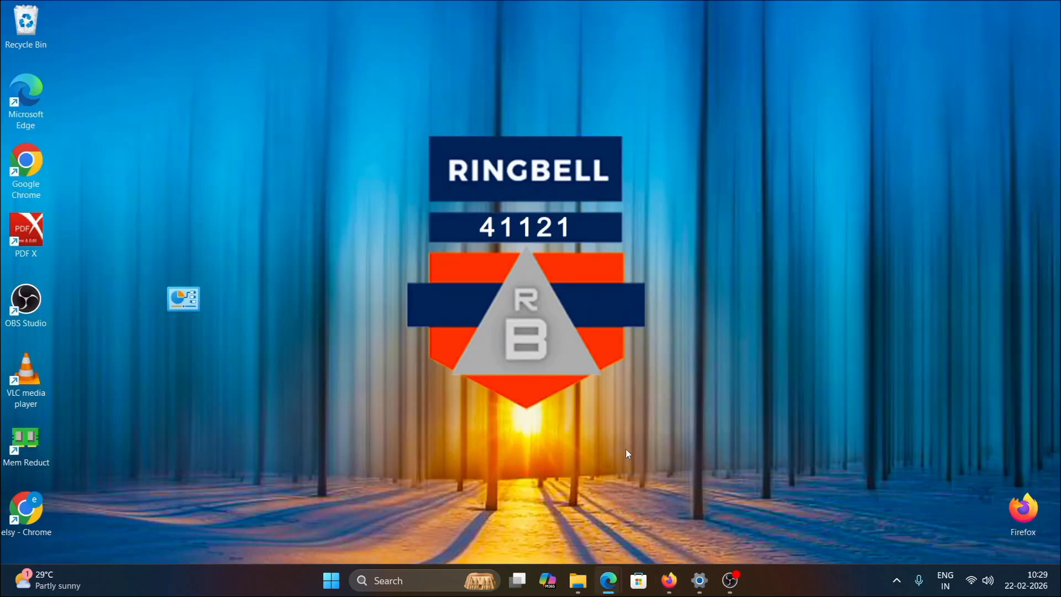
Open the computer's properties from This PC in File Explorer to show its system information.
click(583, 592)
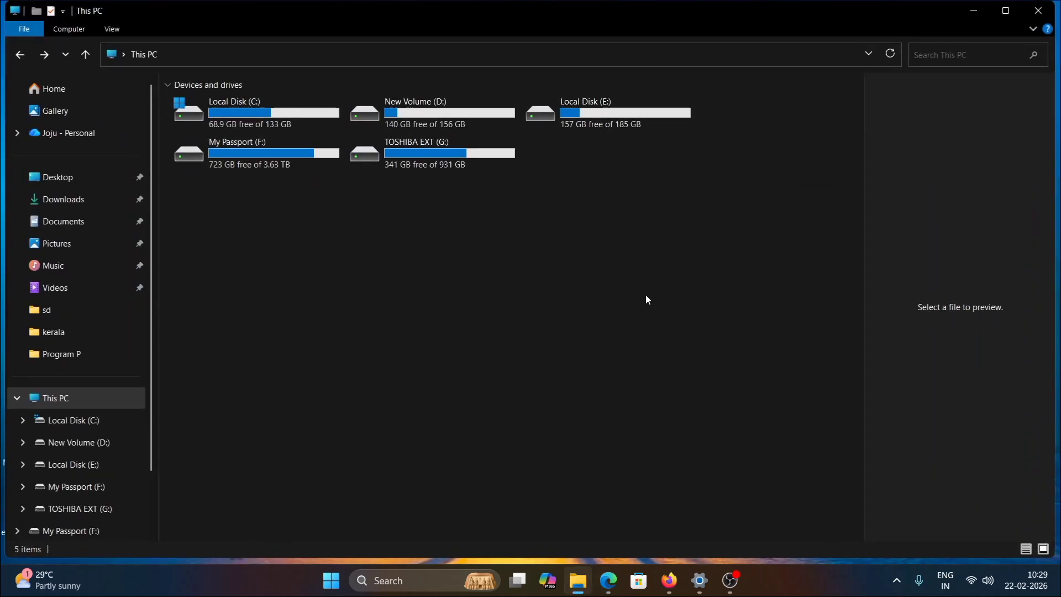
right_click(460, 286)
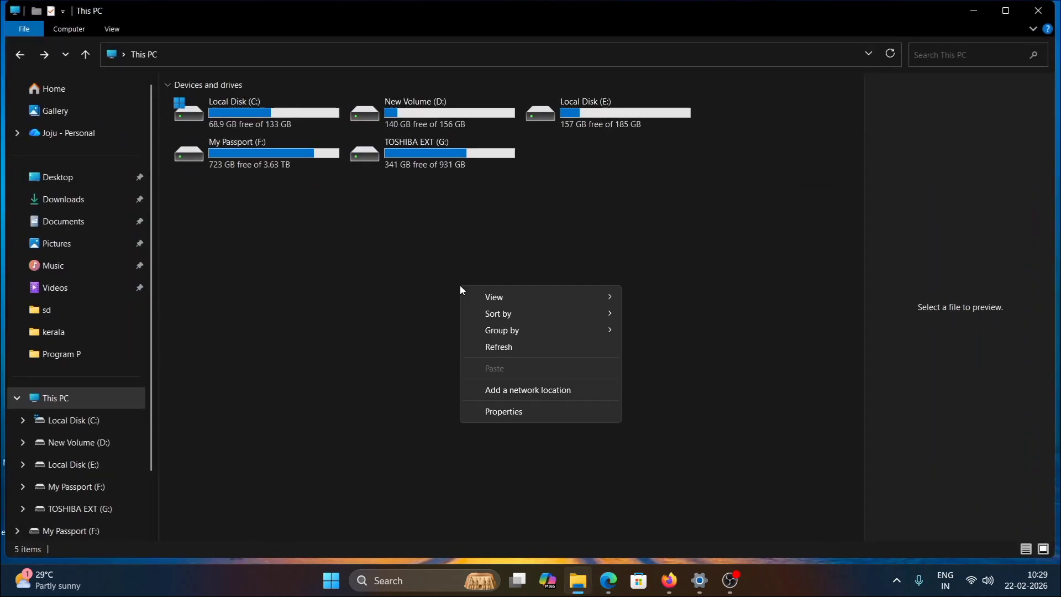
click(520, 416)
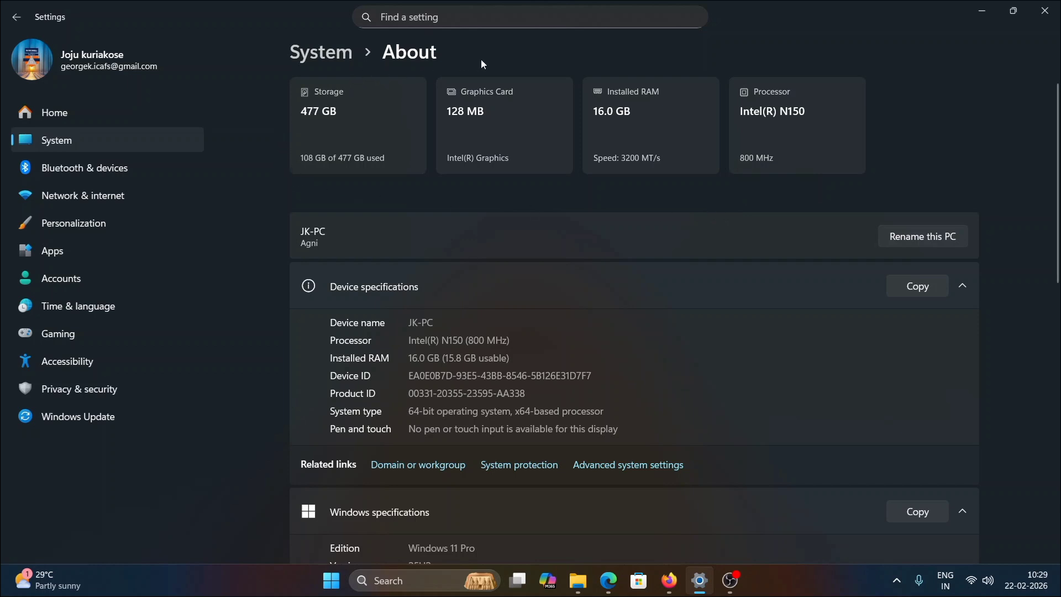
Return to the System settings overview and open the About page from there.
click(119, 140)
scroll(557, 217, down, 5)
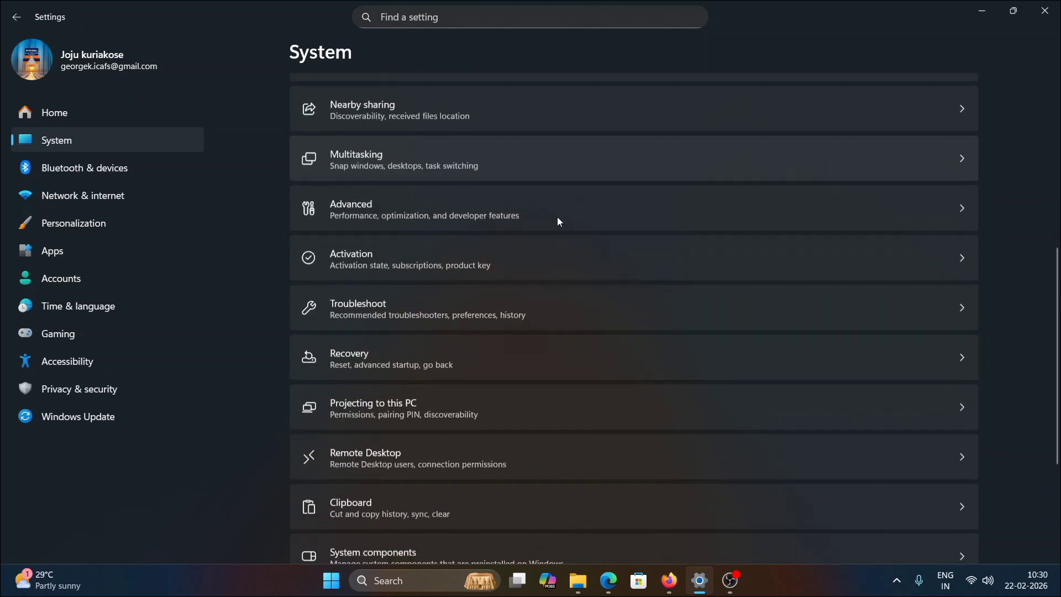
scroll(558, 221, down, 3)
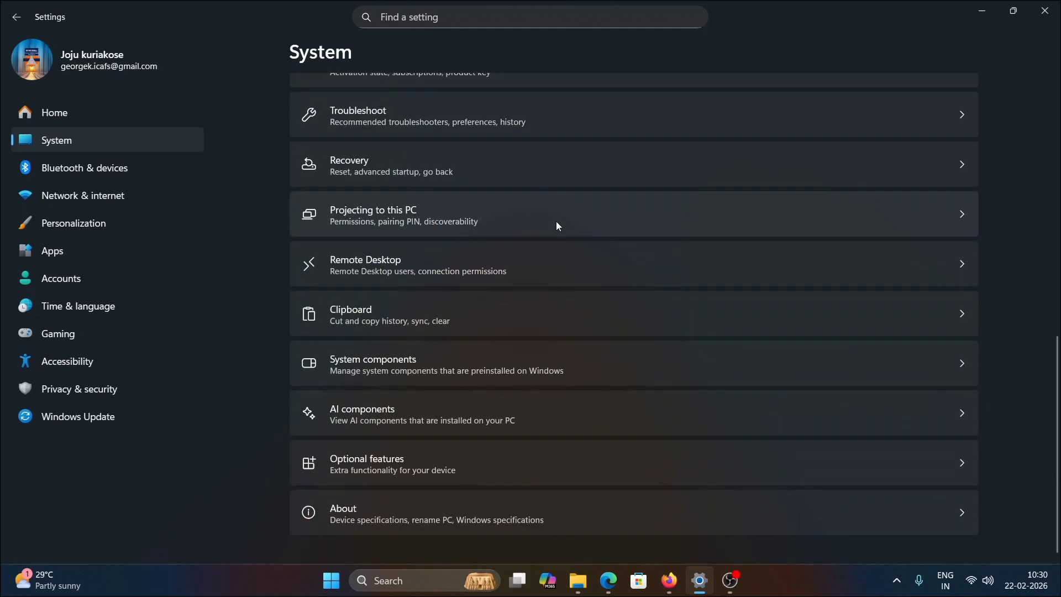
click(446, 516)
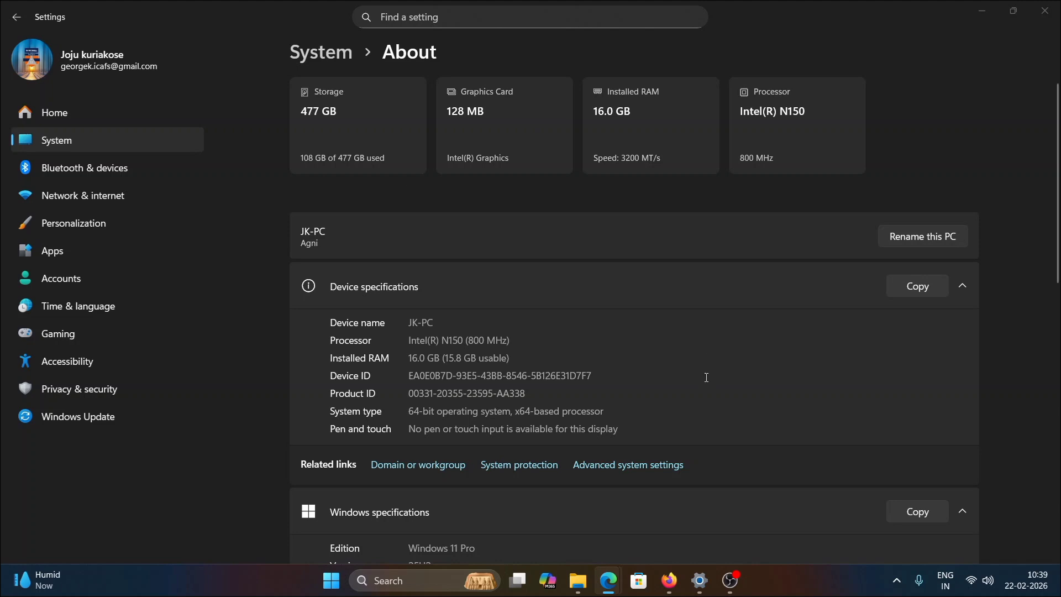
Open the Virtual Memory settings through the performance options in the advanced system settings.
click(650, 464)
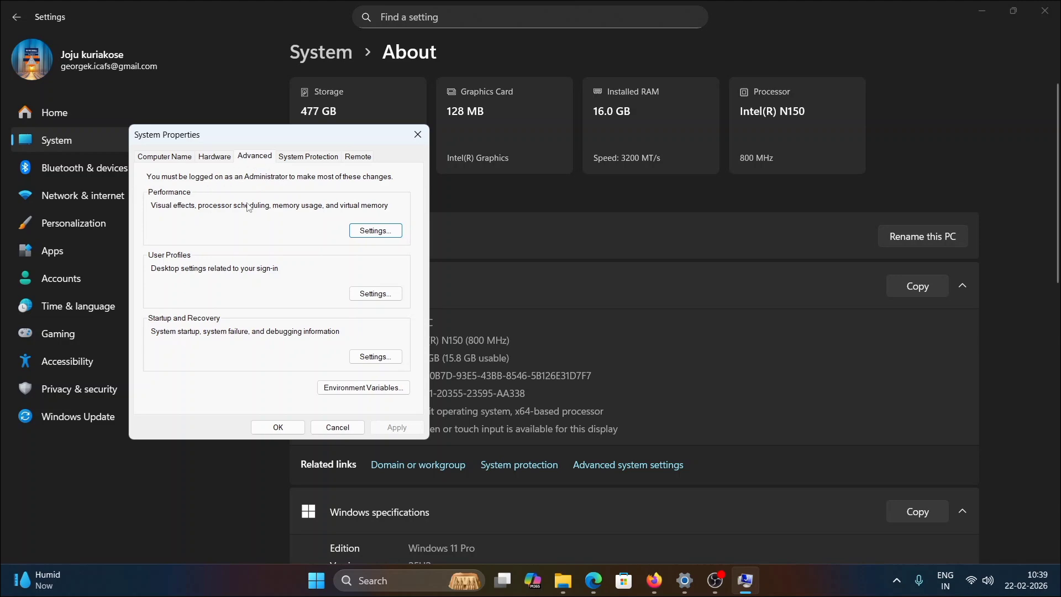
click(376, 231)
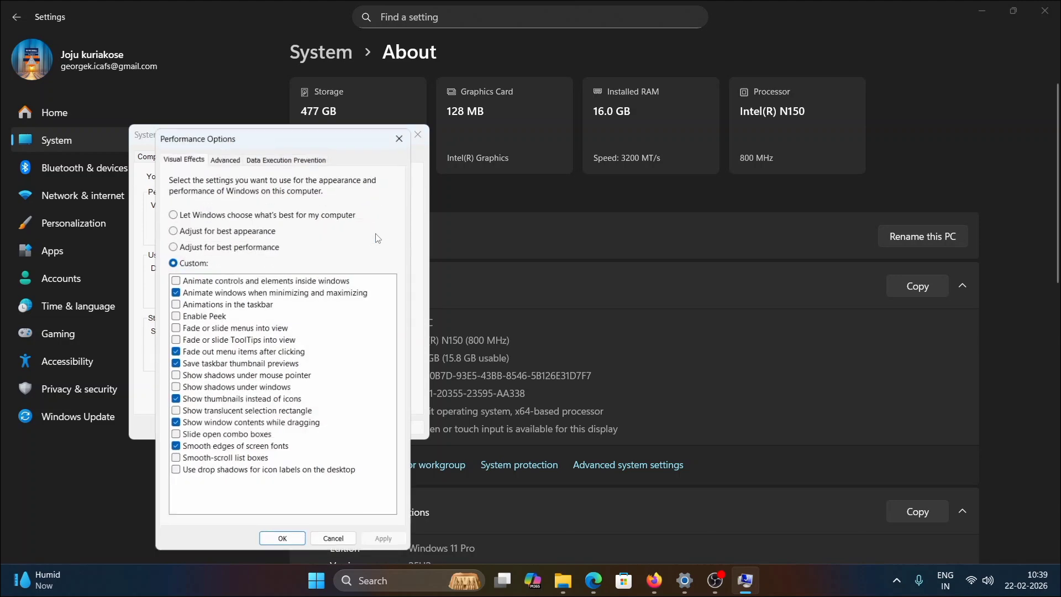
click(223, 156)
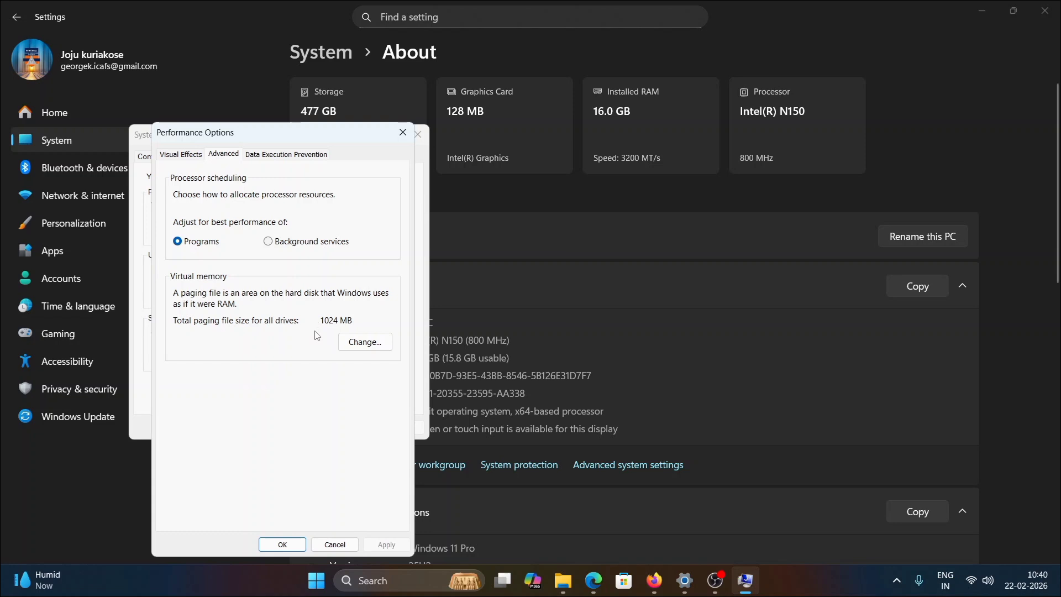
click(365, 343)
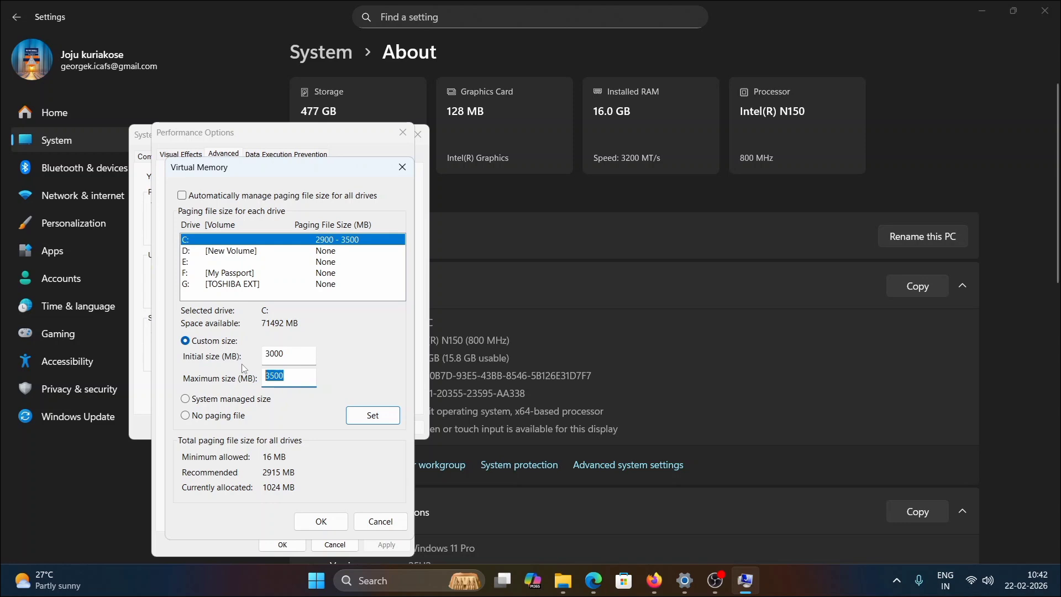
Set the C: drive's custom paging file size to 3000 MB initial and 3500 MB maximum, and close the system dialogs.
double_click(296, 359)
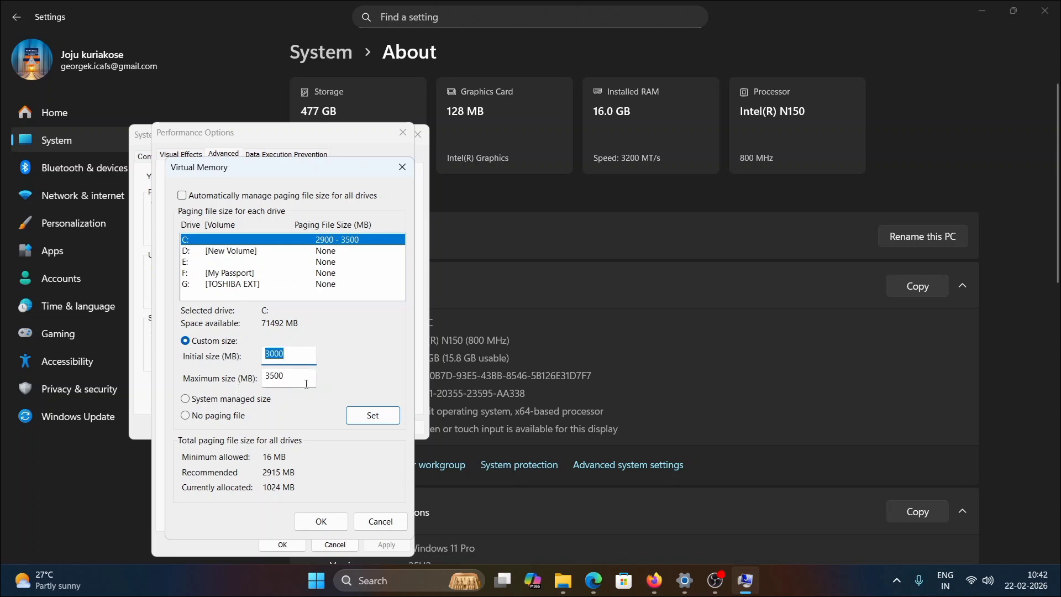
double_click(305, 380)
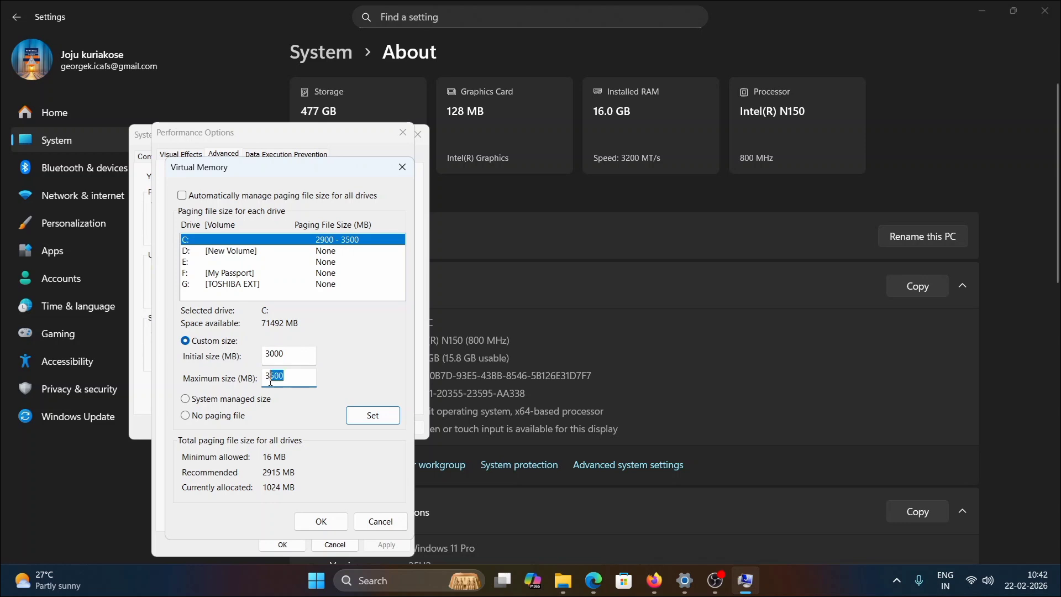
click(374, 420)
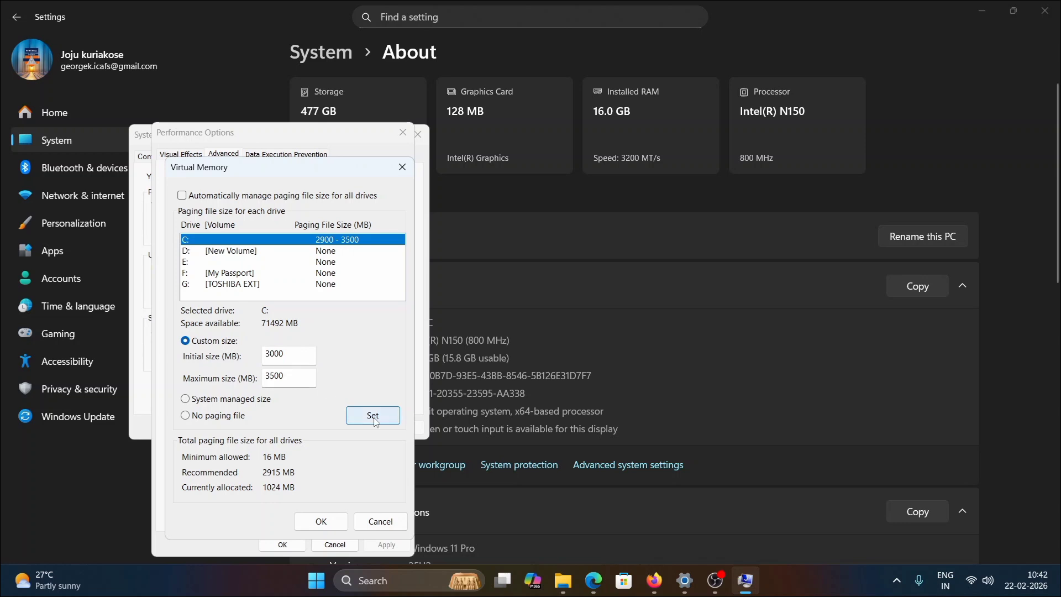
click(374, 420)
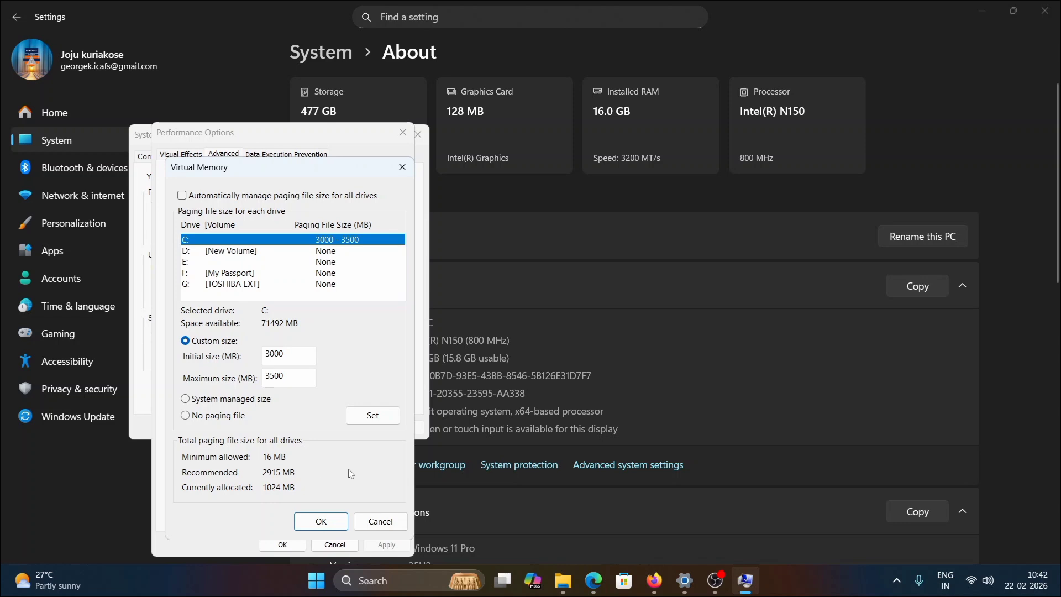
click(329, 526)
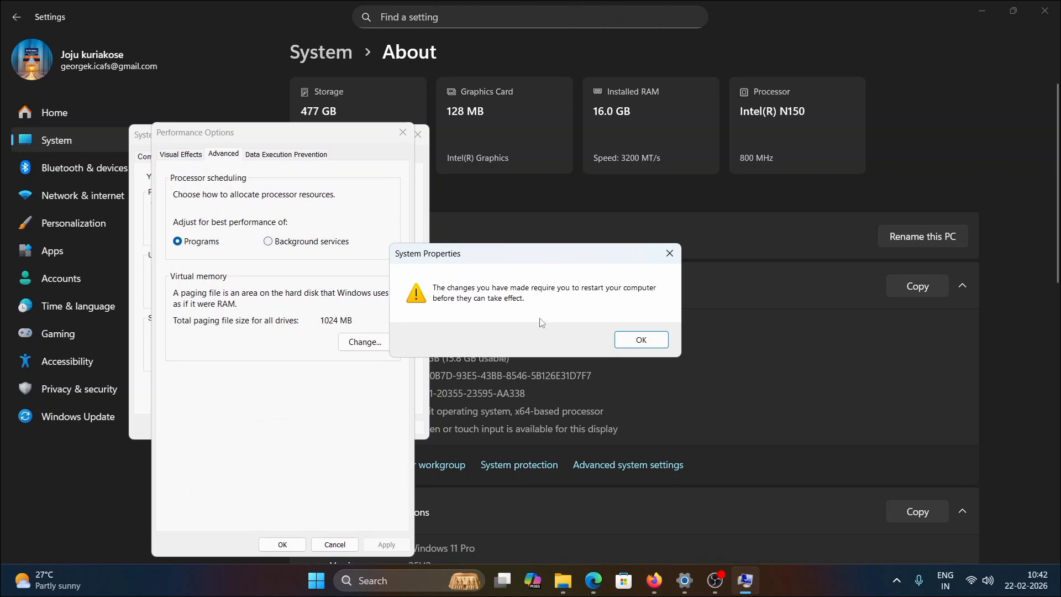
click(639, 340)
click(386, 544)
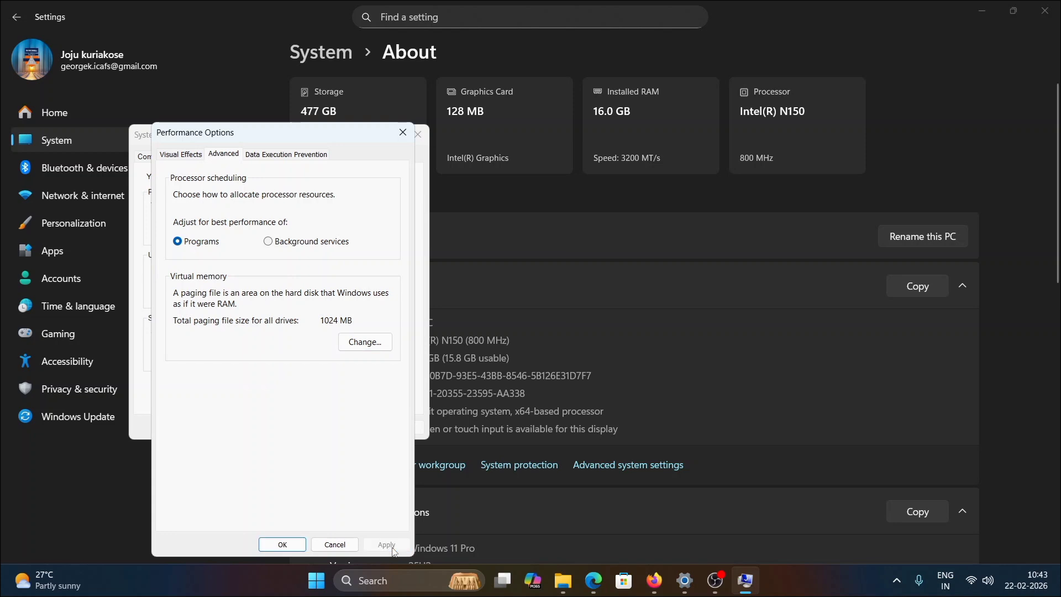
click(283, 545)
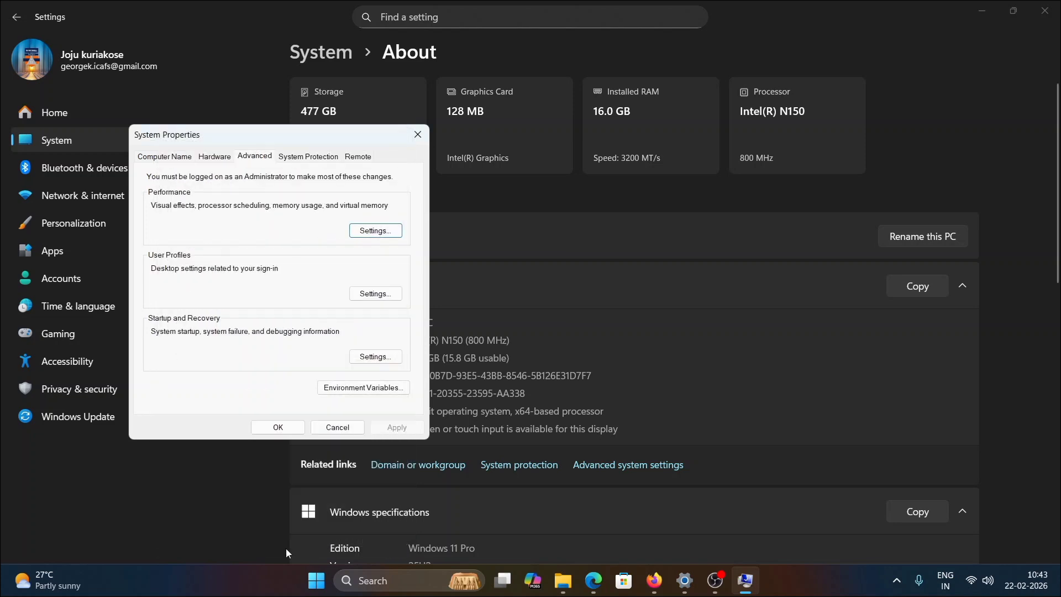
click(418, 136)
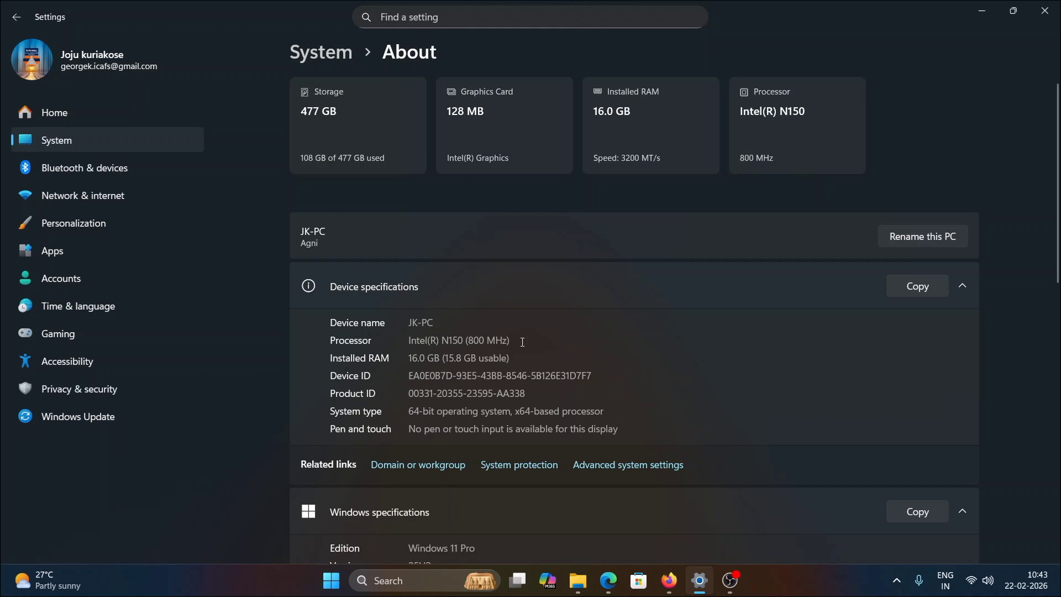
Copy the processor name from the device specifications and minimize the Settings window.
drag(522, 342, 410, 358)
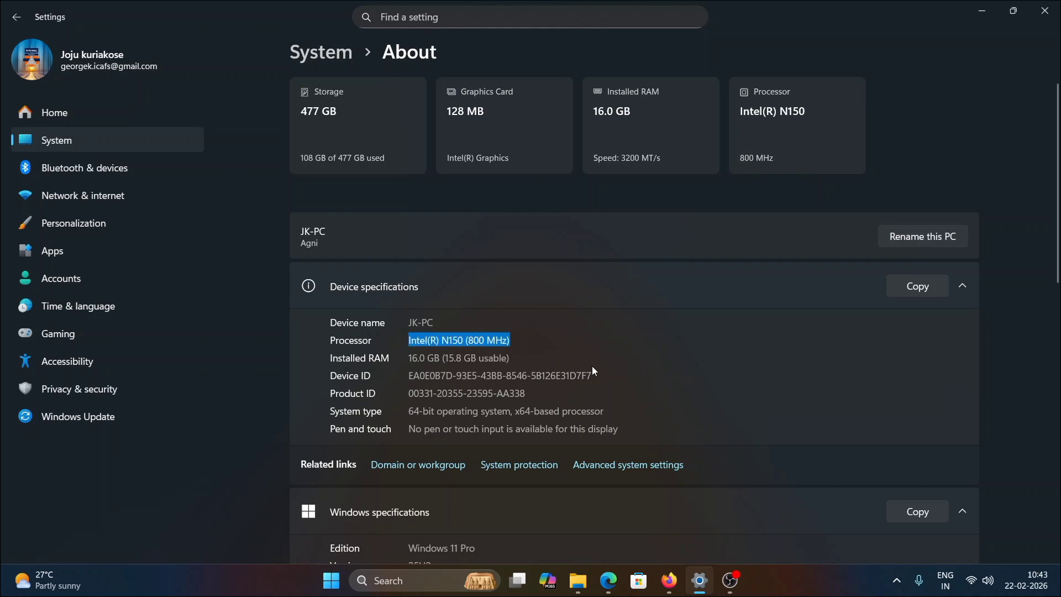
click(592, 366)
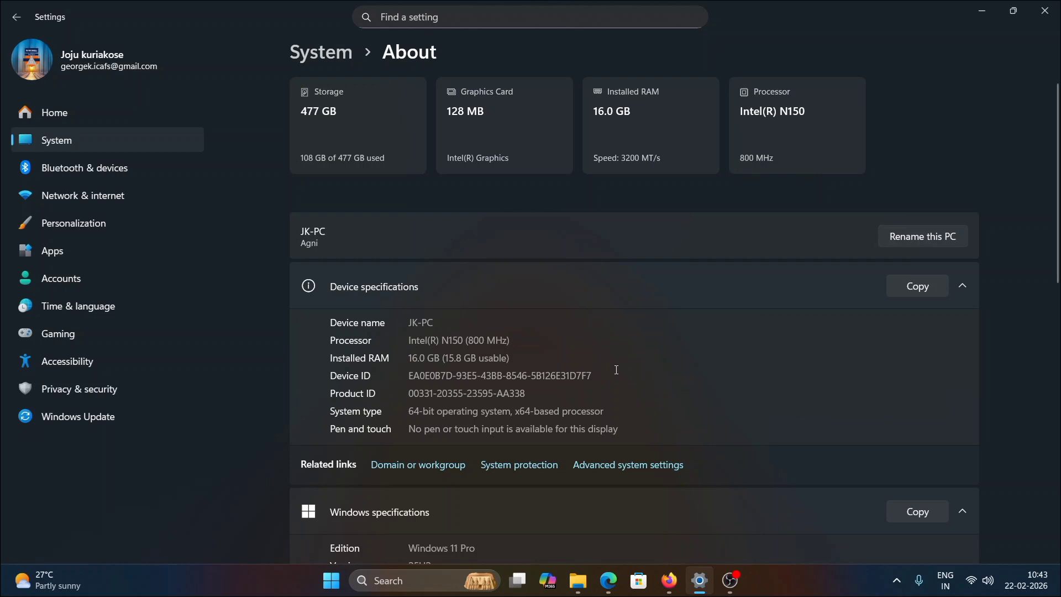
drag(511, 340, 409, 340)
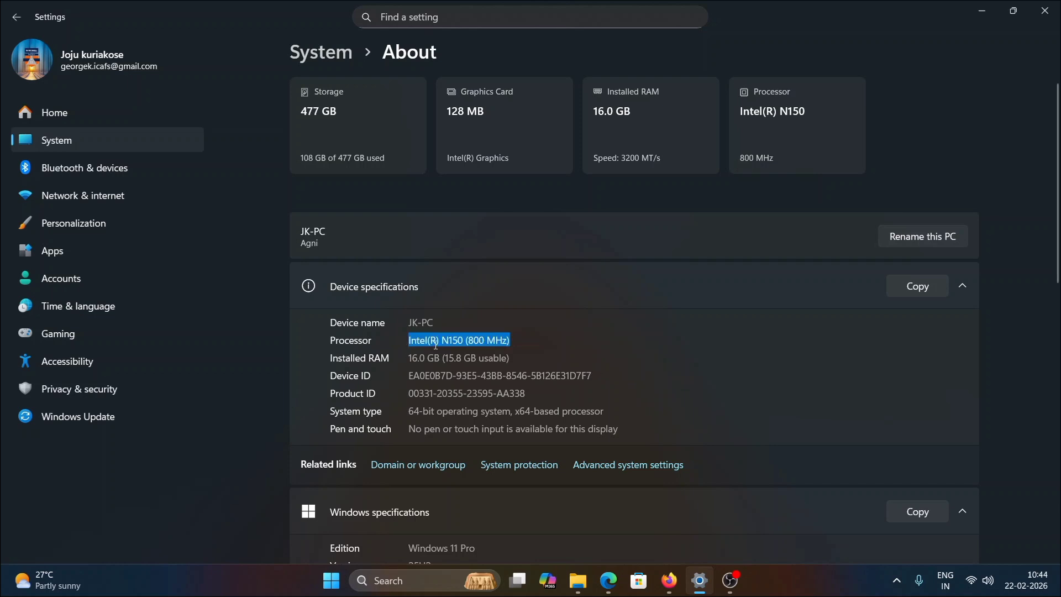
right_click(442, 341)
click(473, 363)
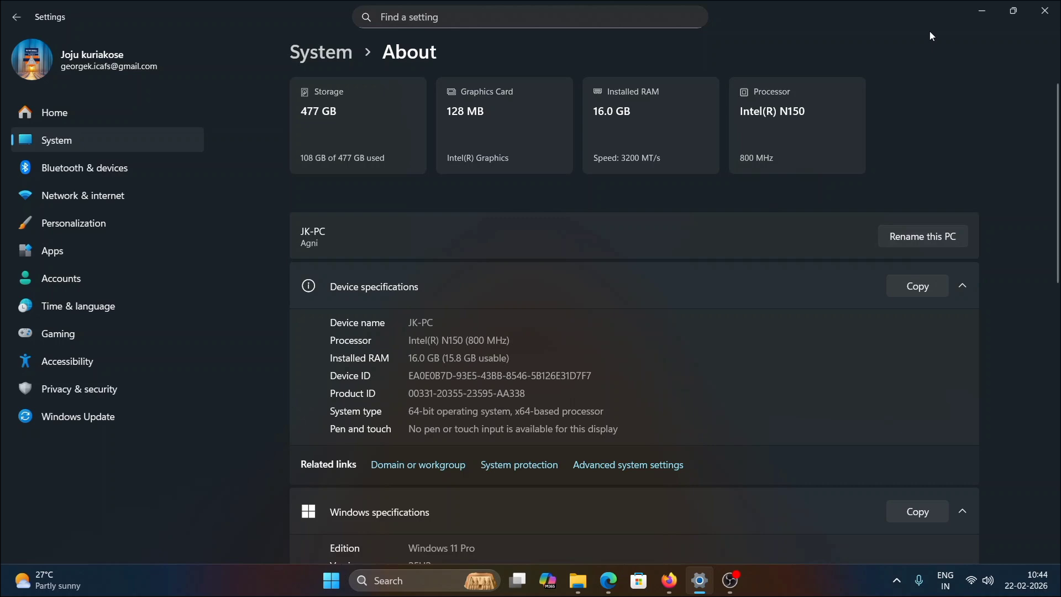
click(974, 14)
Search Intel's driver download page for "Intel(R) N150 (800 MHz) graphic driver", look through the results and minimize the browser.
click(503, 269)
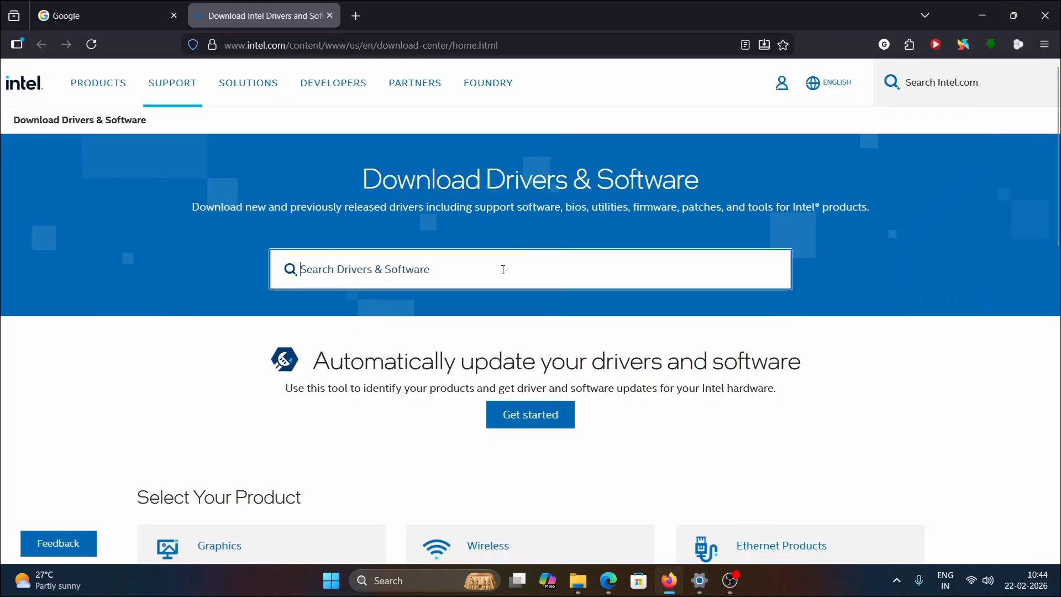
key(ctrl+v)
text(gra)
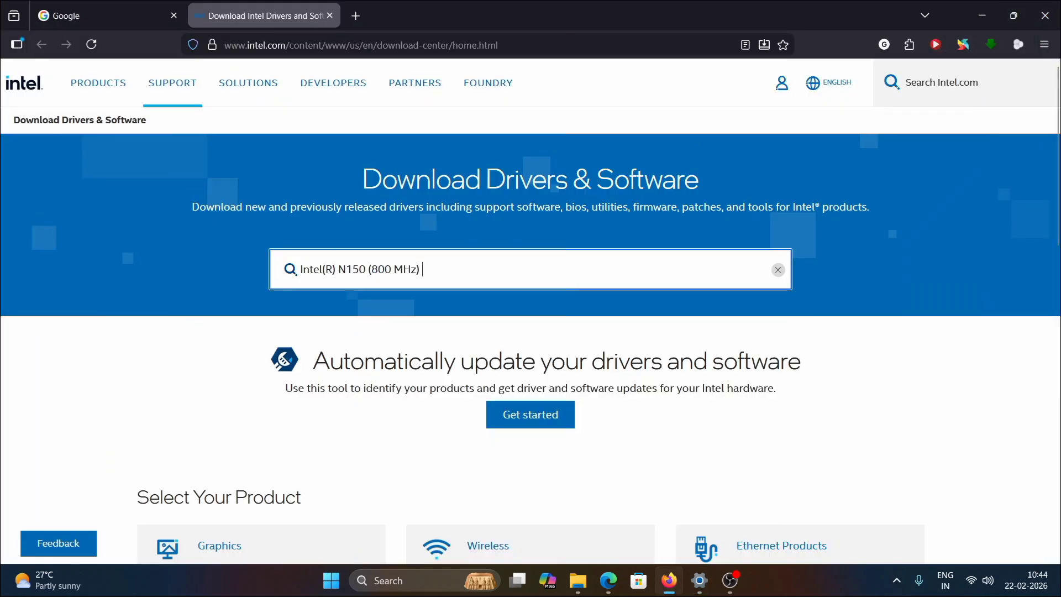
text(phic)
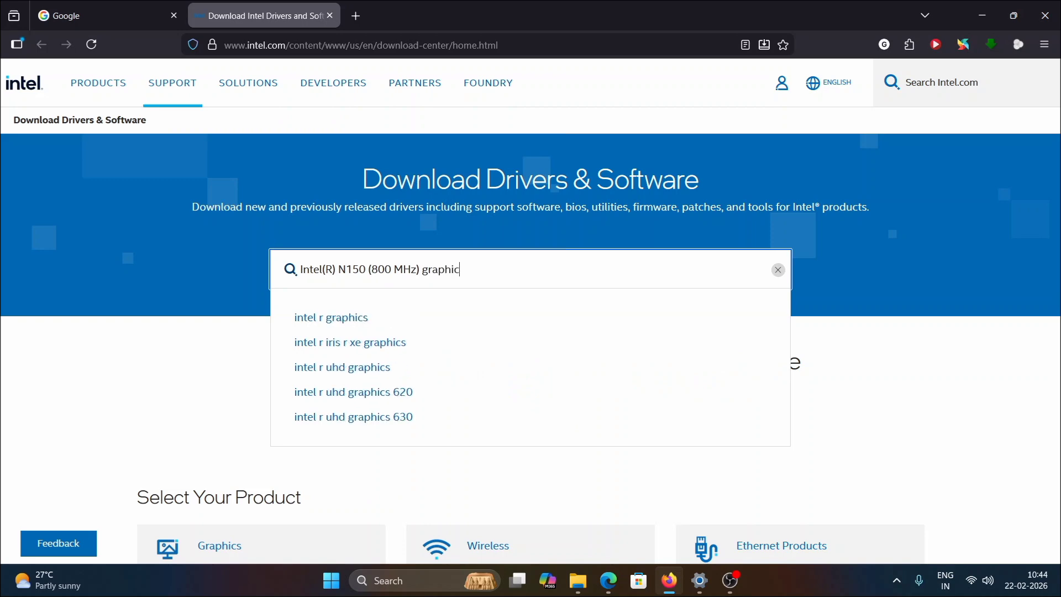
text( driver)
key(Return)
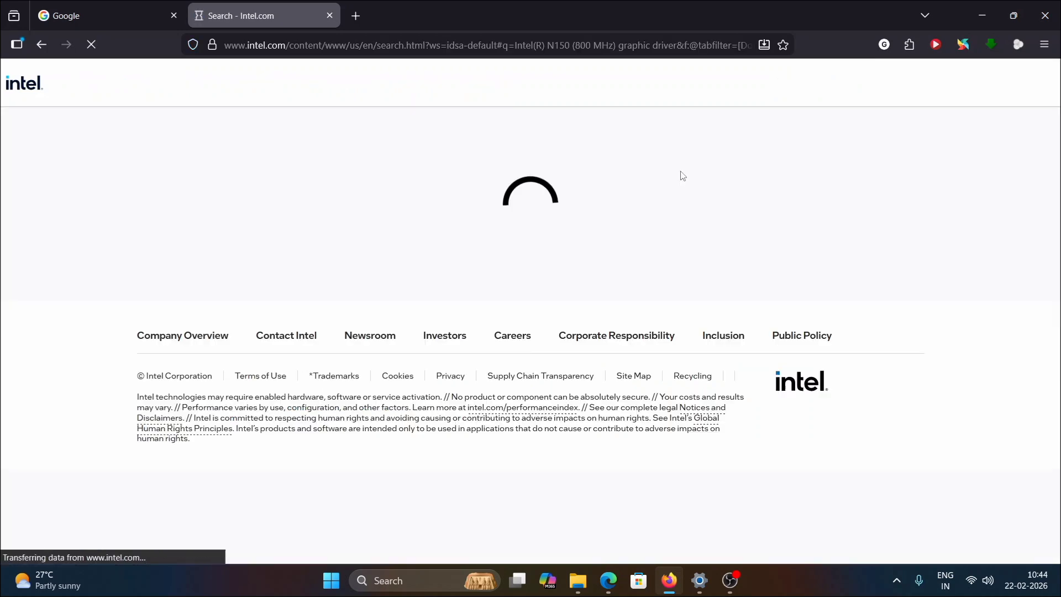
scroll(552, 243, down, 3)
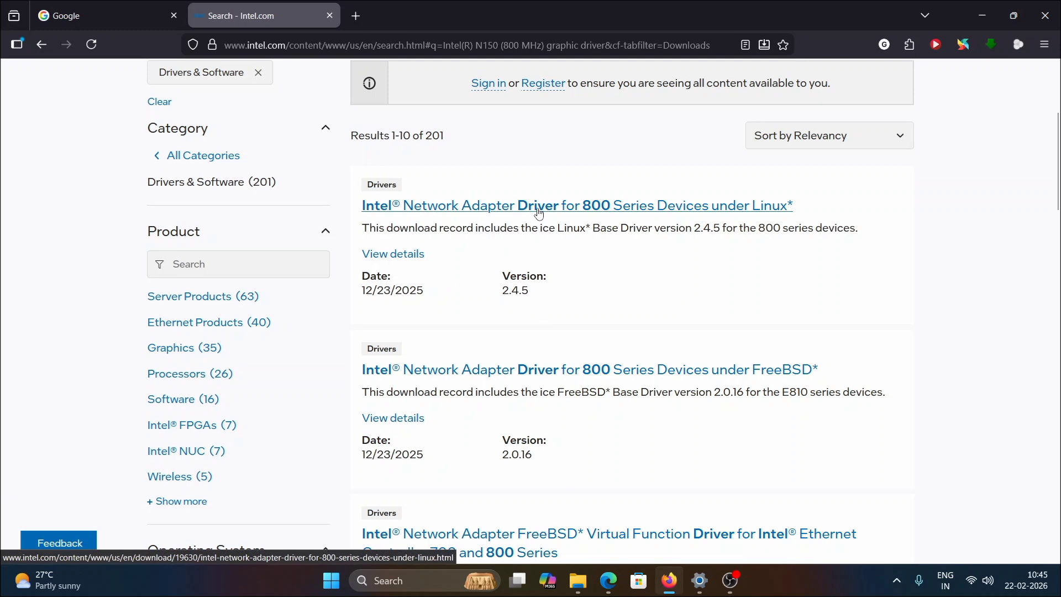
scroll(829, 166, up, 4)
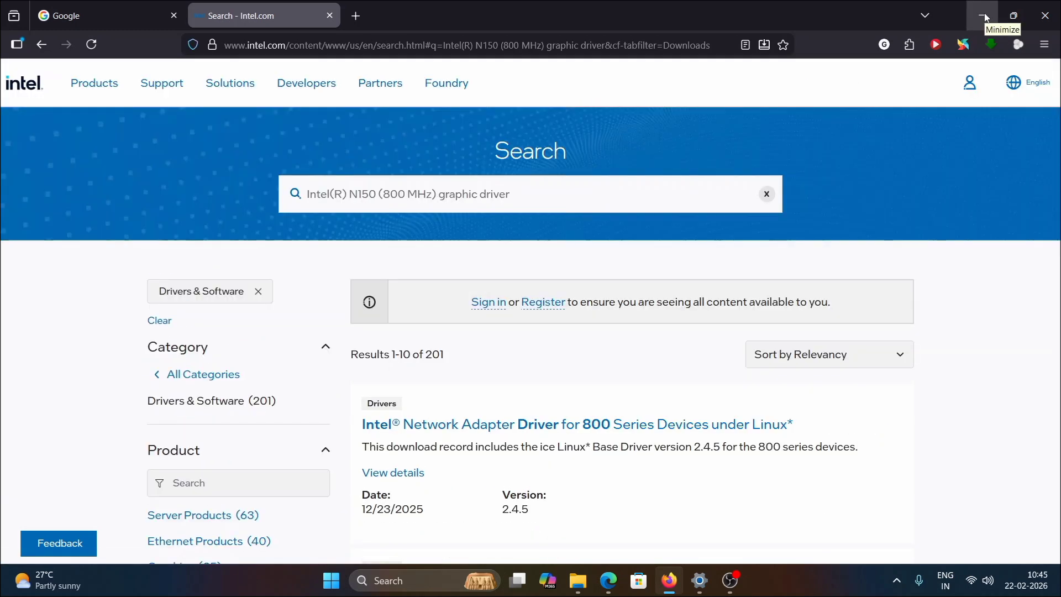
click(985, 16)
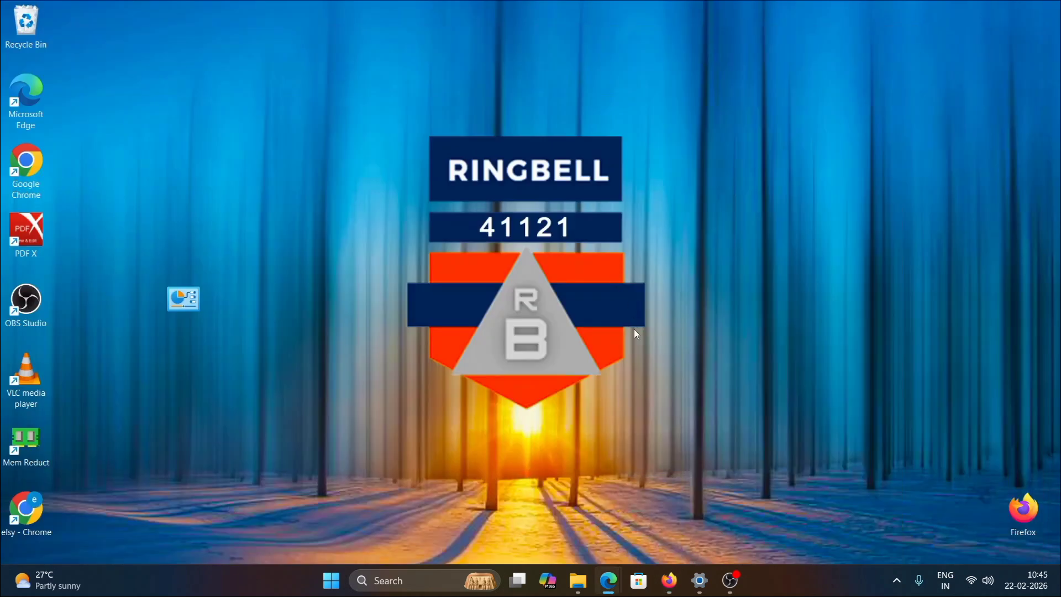
click(699, 580)
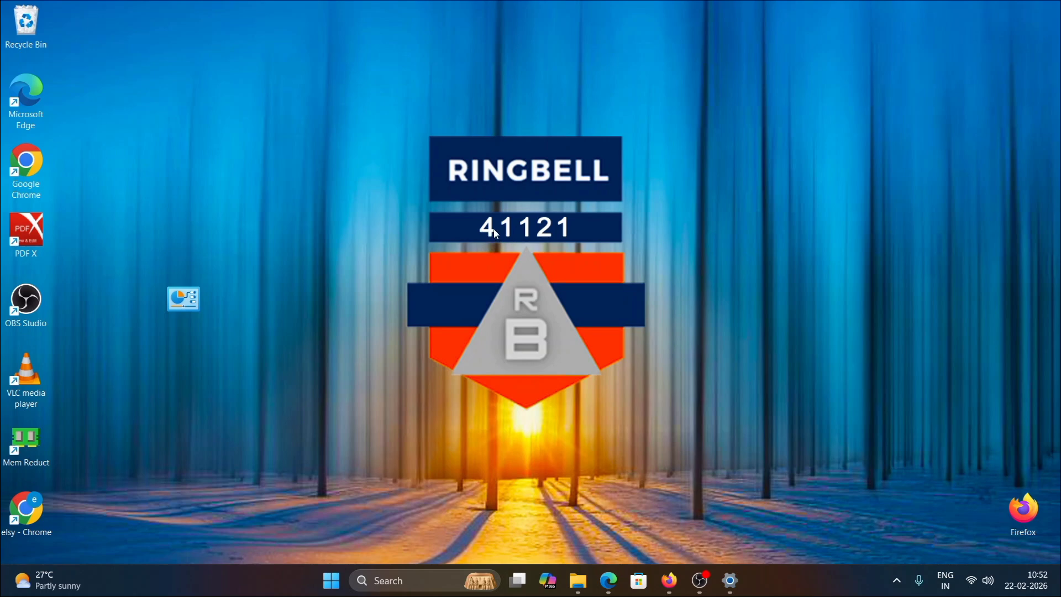
Open Registry Editor and go to the key HKEY_LOCAL_MACHINE\Software\Intel.
key(super)
text(re)
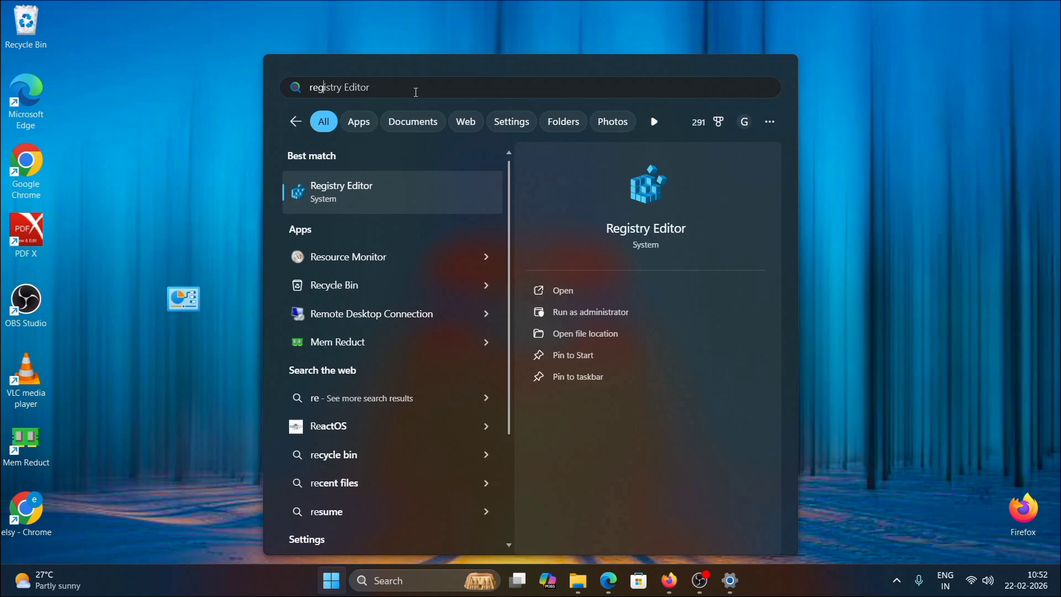
text(gedit)
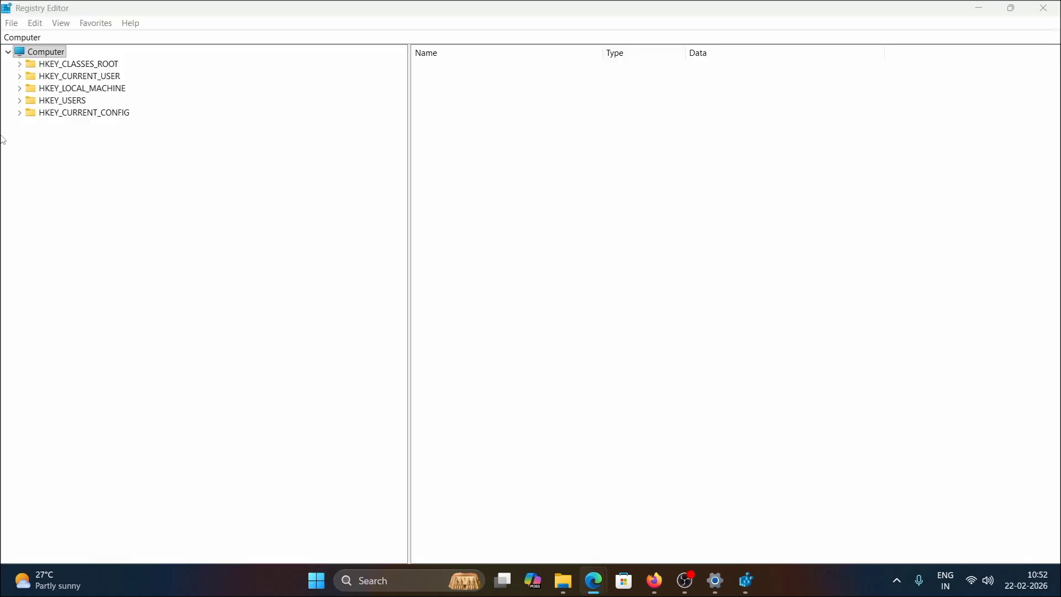
click(3, 38)
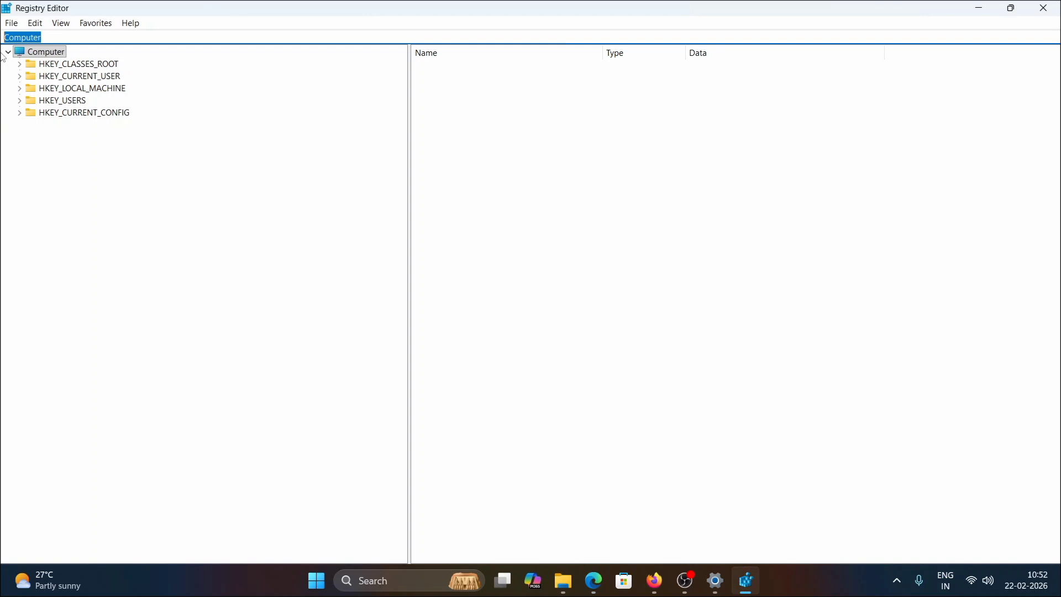
key(ctrl+v)
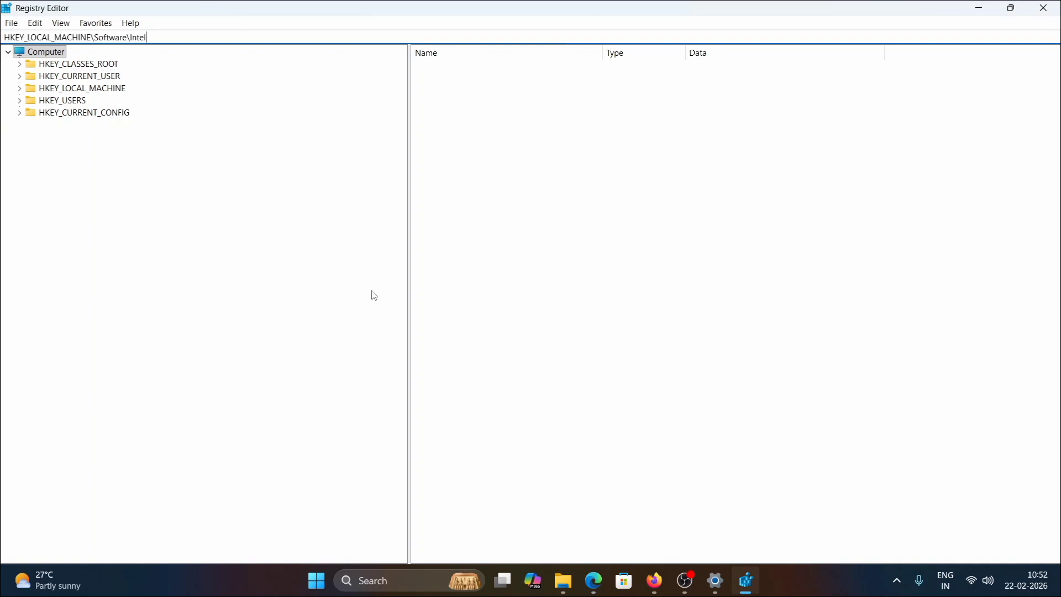
key(Return)
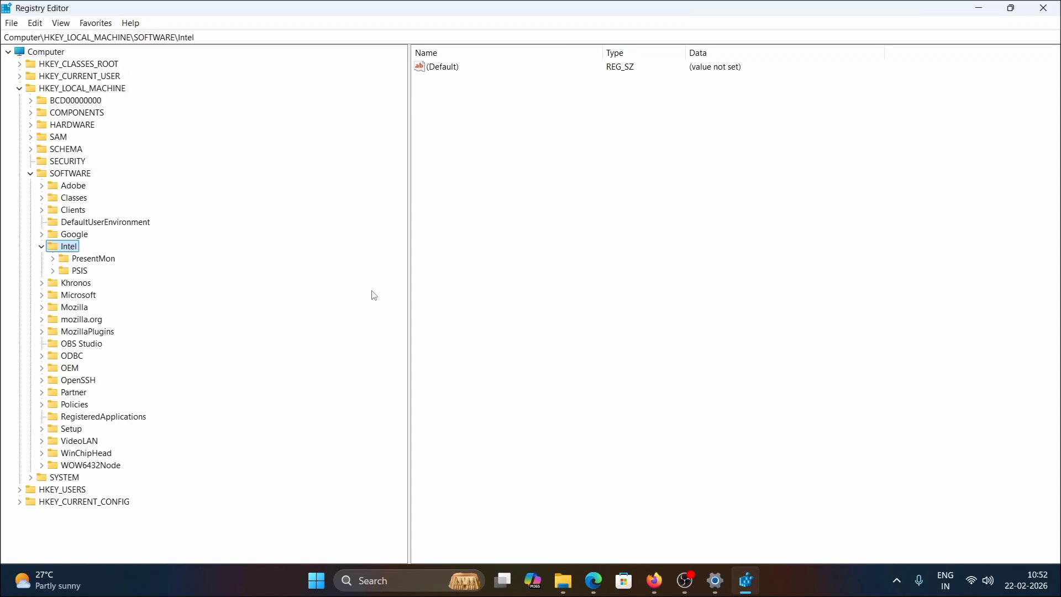
Create a new subkey named GMM under the Intel key.
right_click(64, 247)
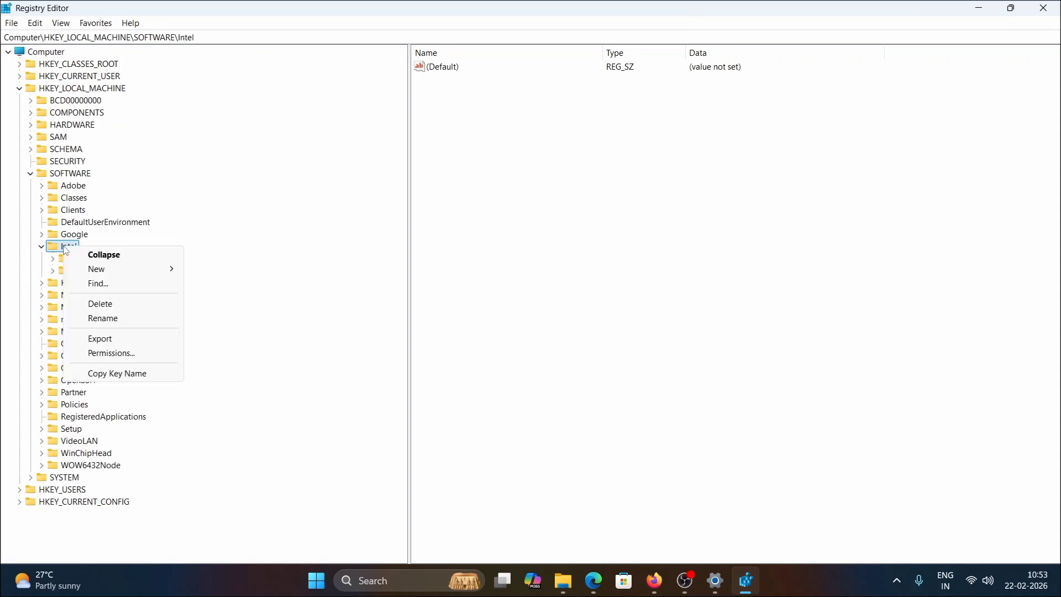
mouse_move(117, 270)
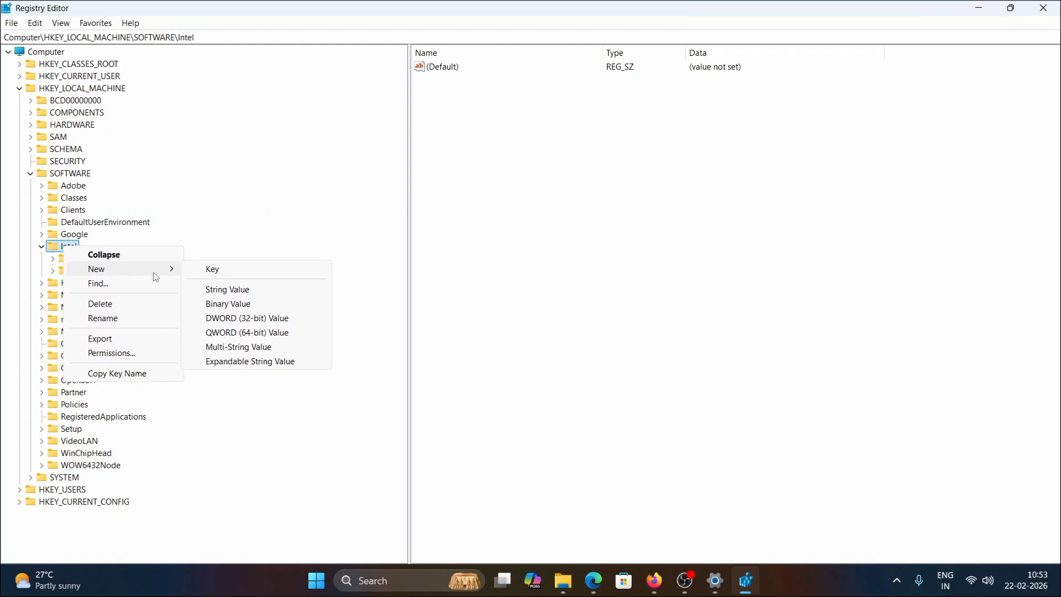
click(234, 271)
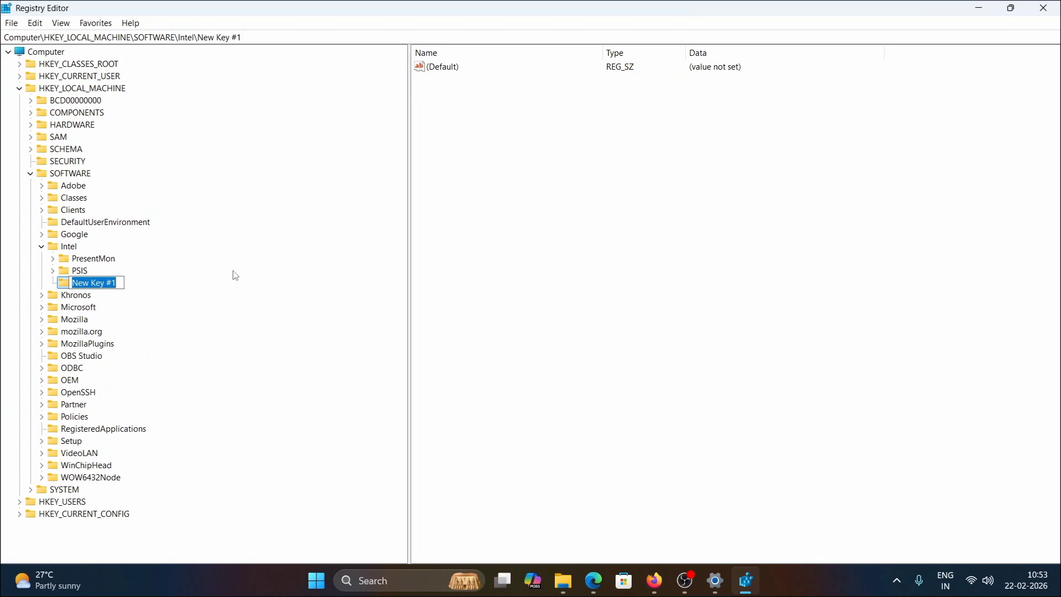
text(GMM)
key(Return)
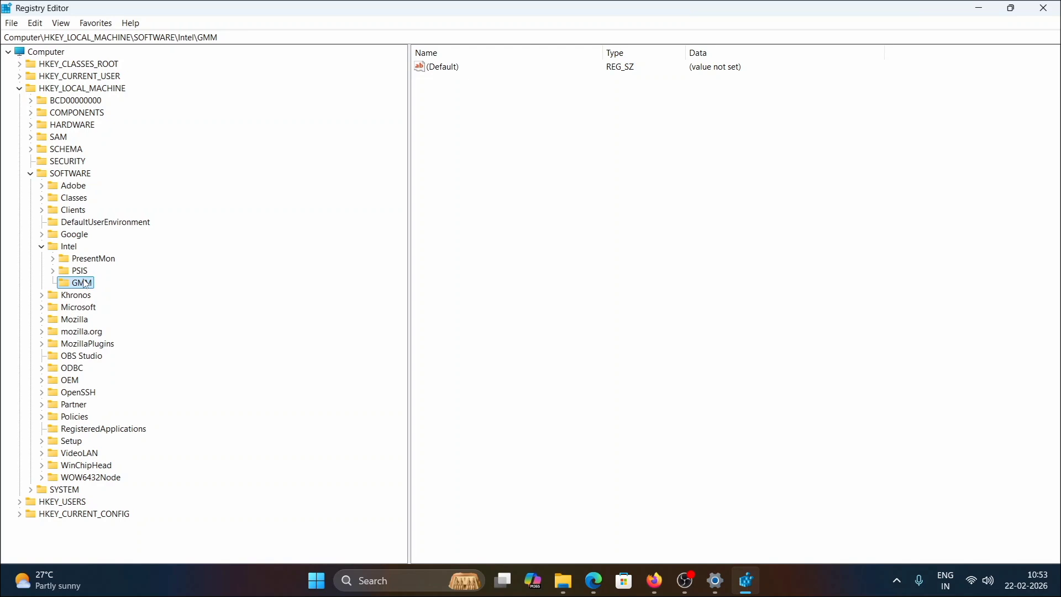
Add a DWORD (32-bit) value named DedicatedSegmentSize to the GMM key.
right_click(549, 215)
click(575, 220)
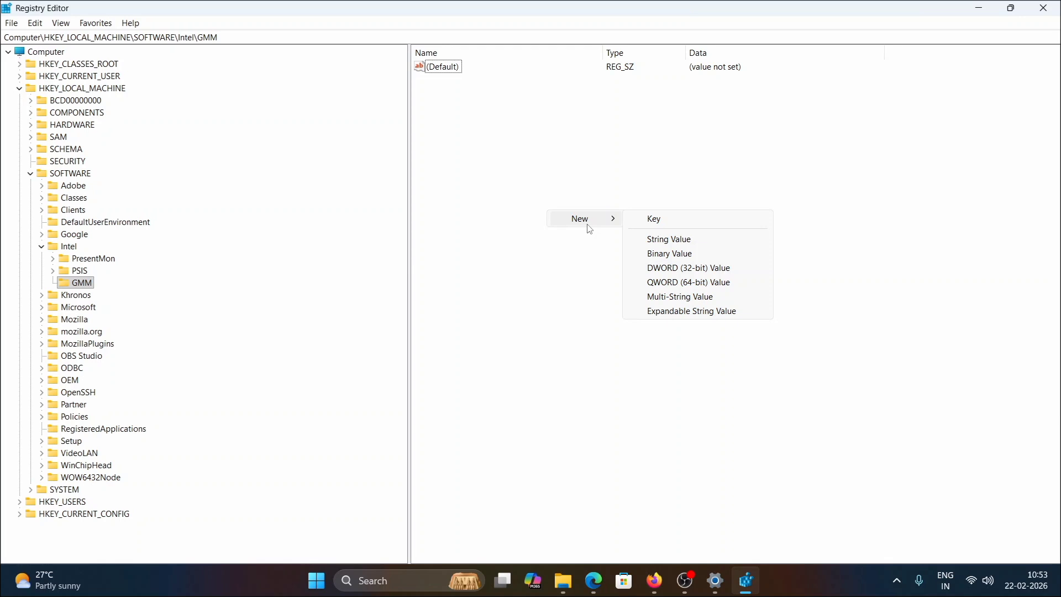
click(707, 271)
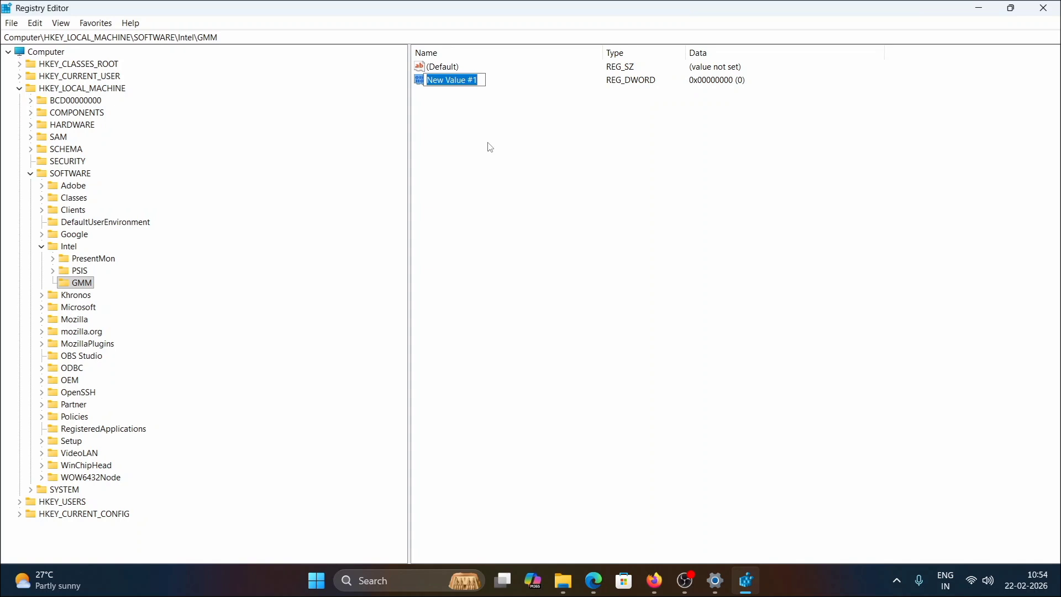
key(ctrl+v)
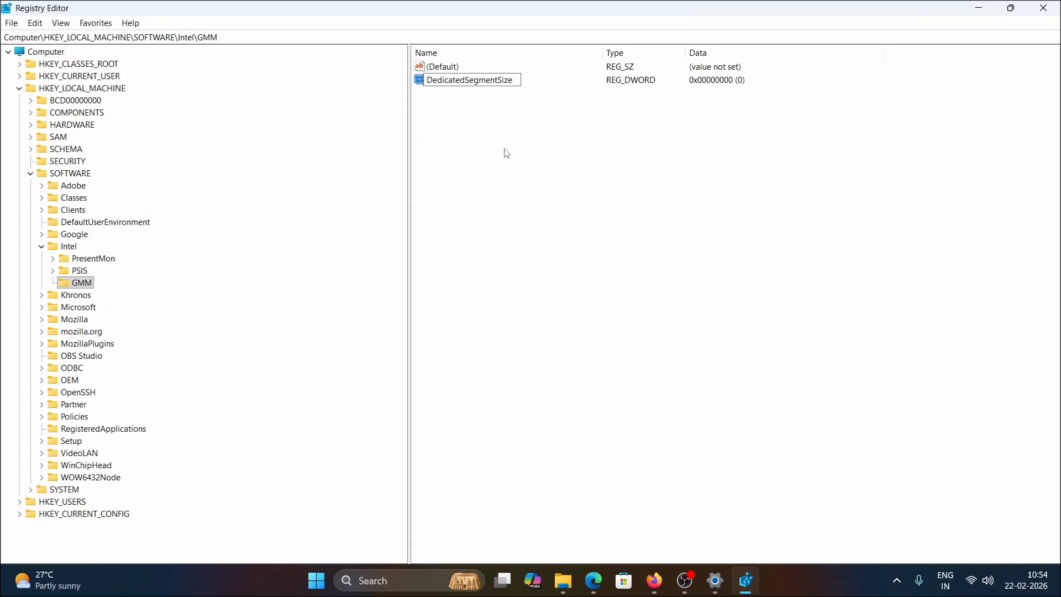
key(Return)
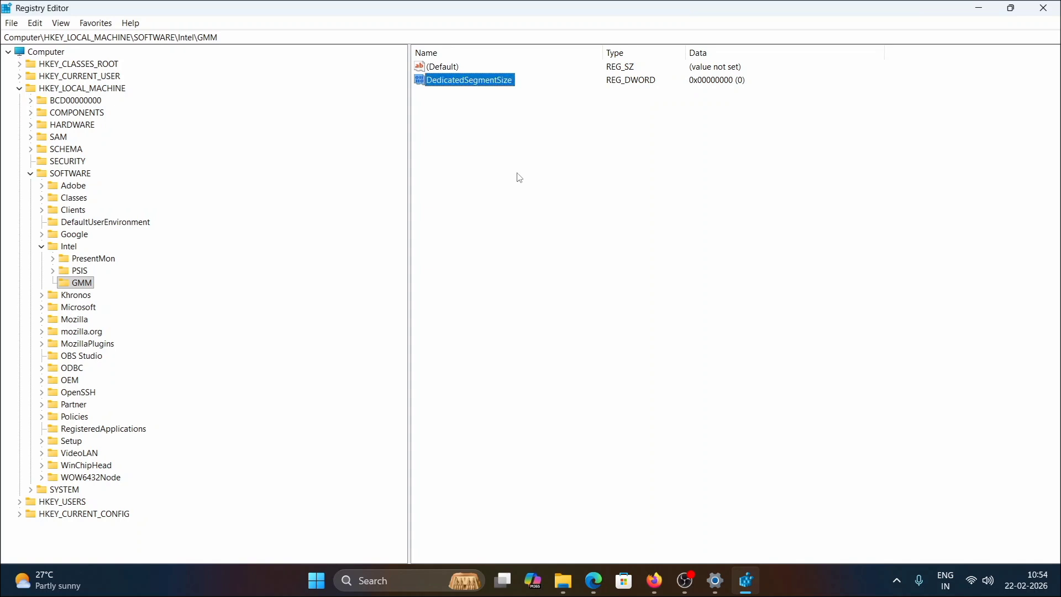
Set the DedicatedSegmentSize value data to 512 in decimal base.
double_click(485, 83)
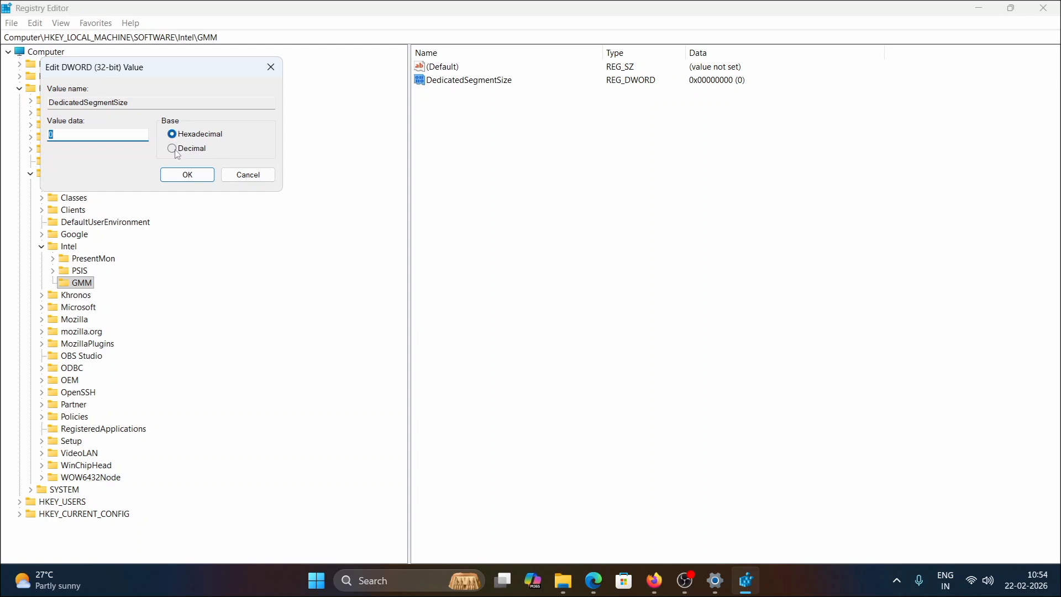
click(176, 151)
drag(99, 133, 2, 147)
text(512)
click(195, 178)
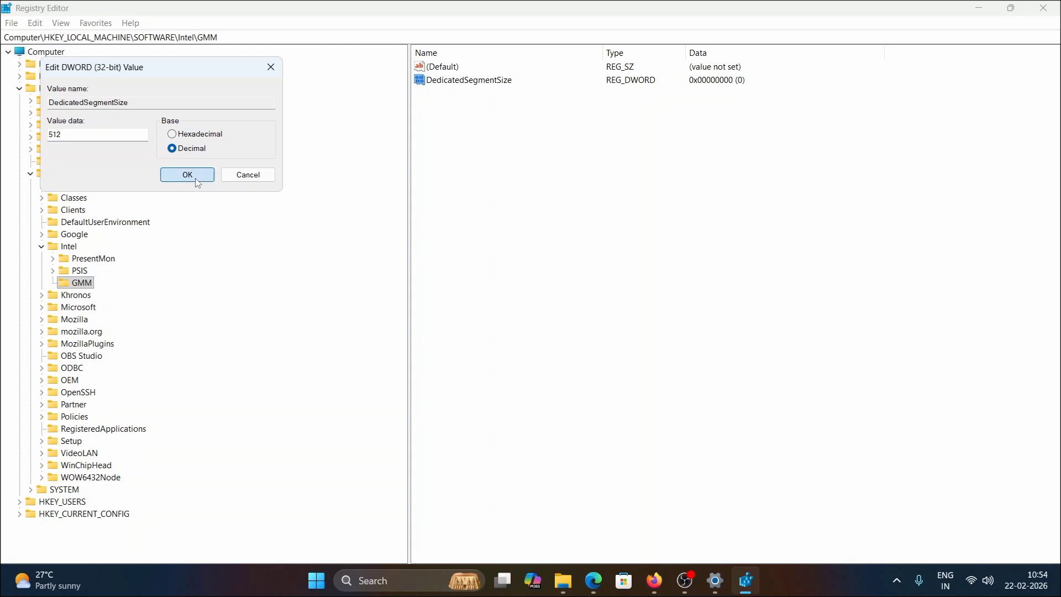
click(541, 166)
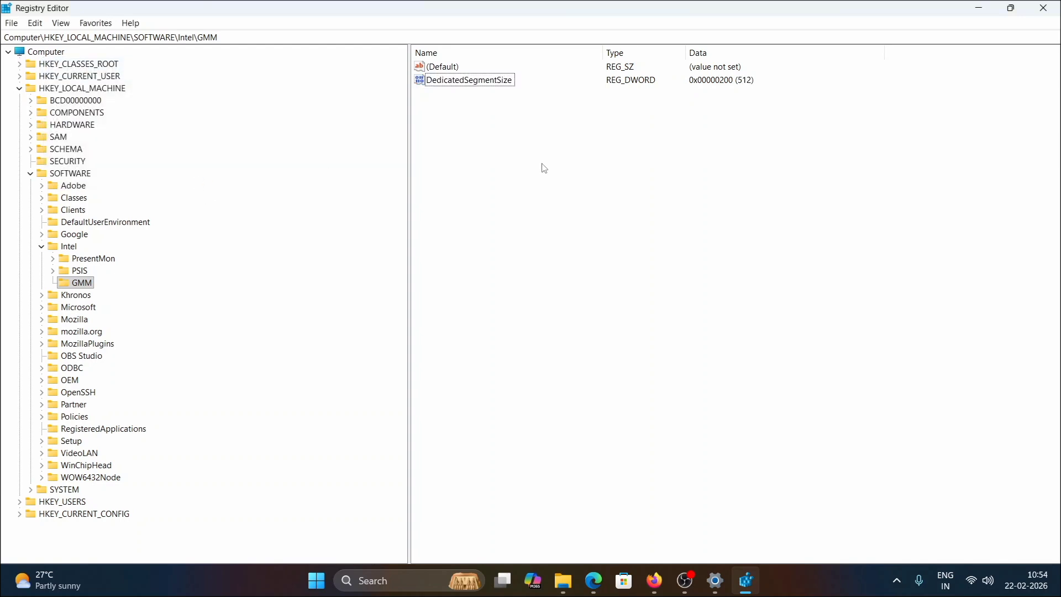
Recheck the DedicatedSegmentSize data in decimal base, confirm the dialog and close Registry Editor.
double_click(488, 87)
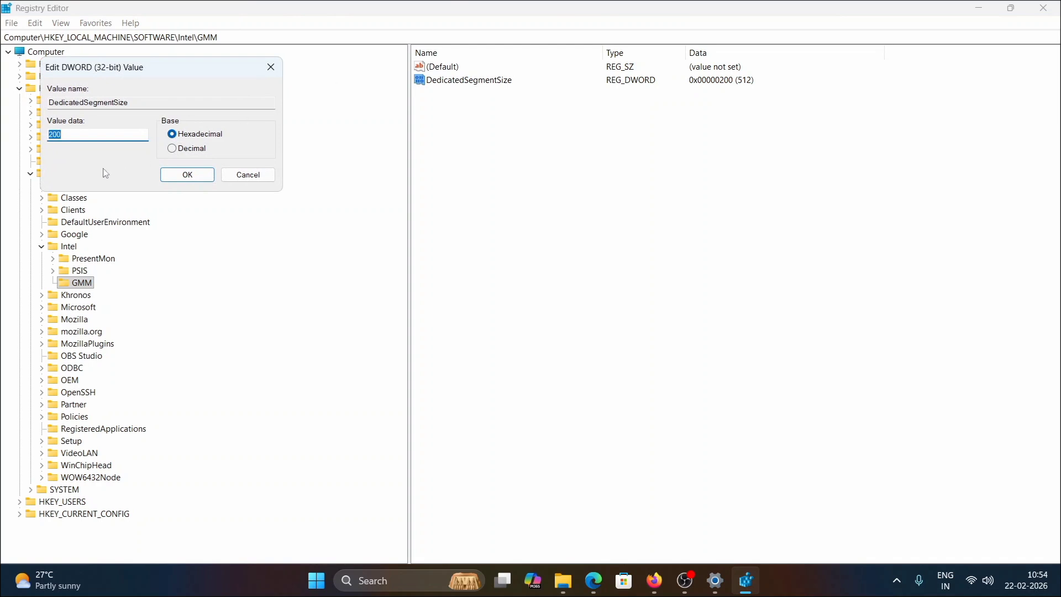
click(171, 149)
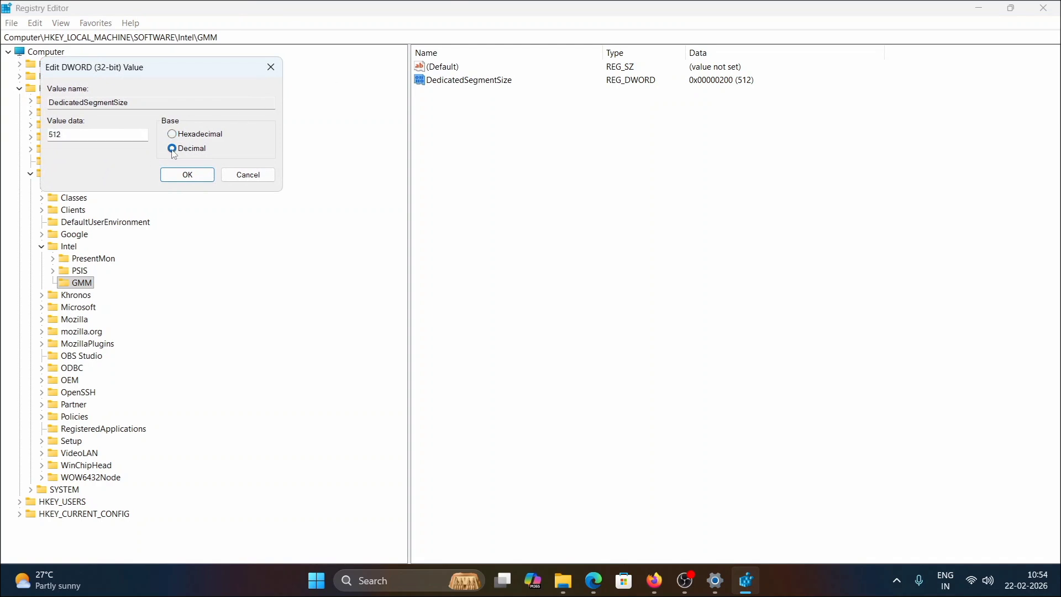
click(186, 174)
click(615, 215)
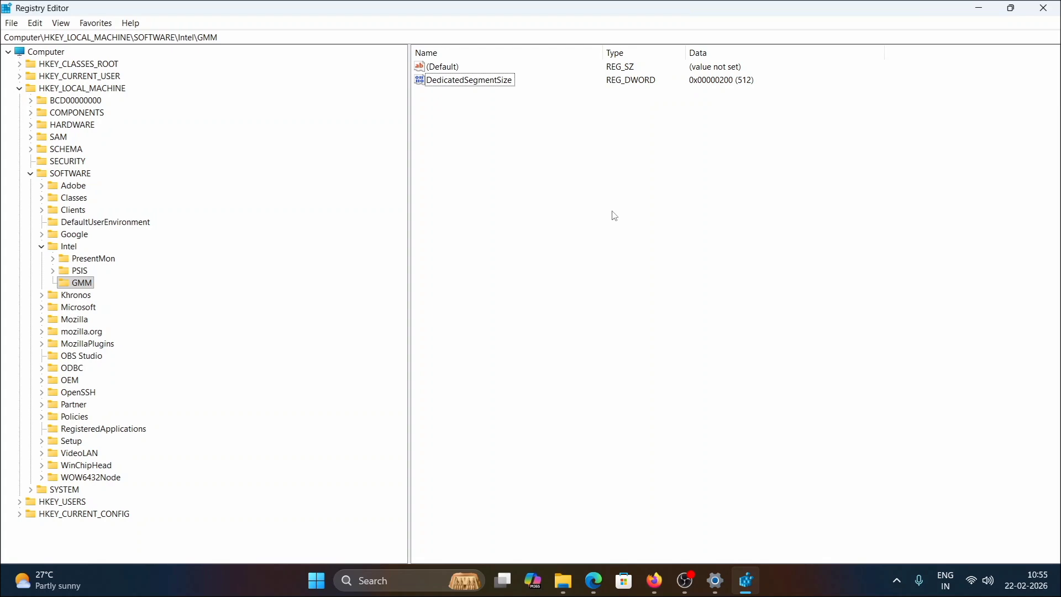
click(1043, 9)
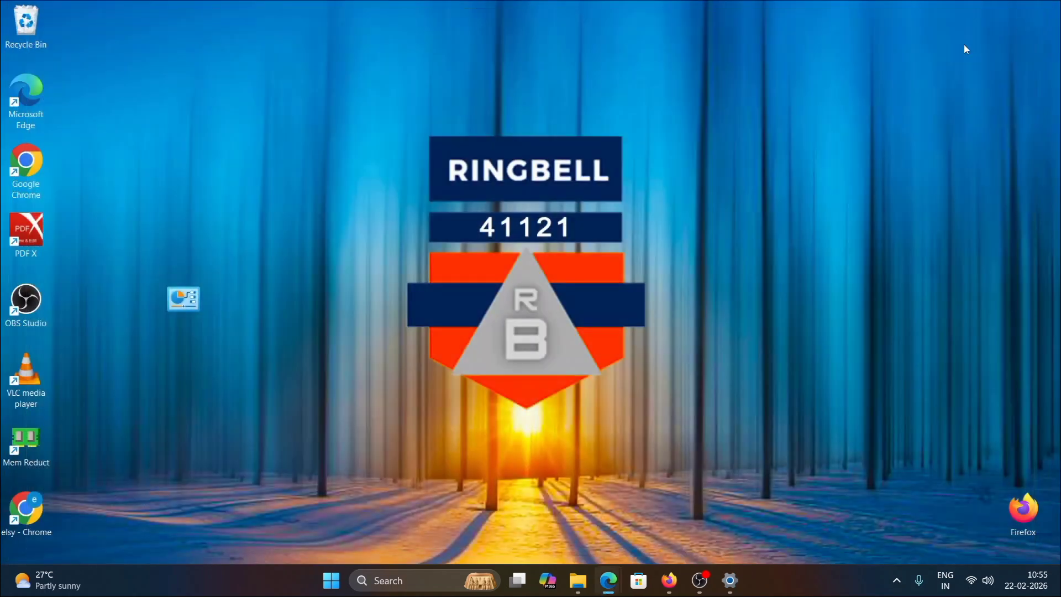